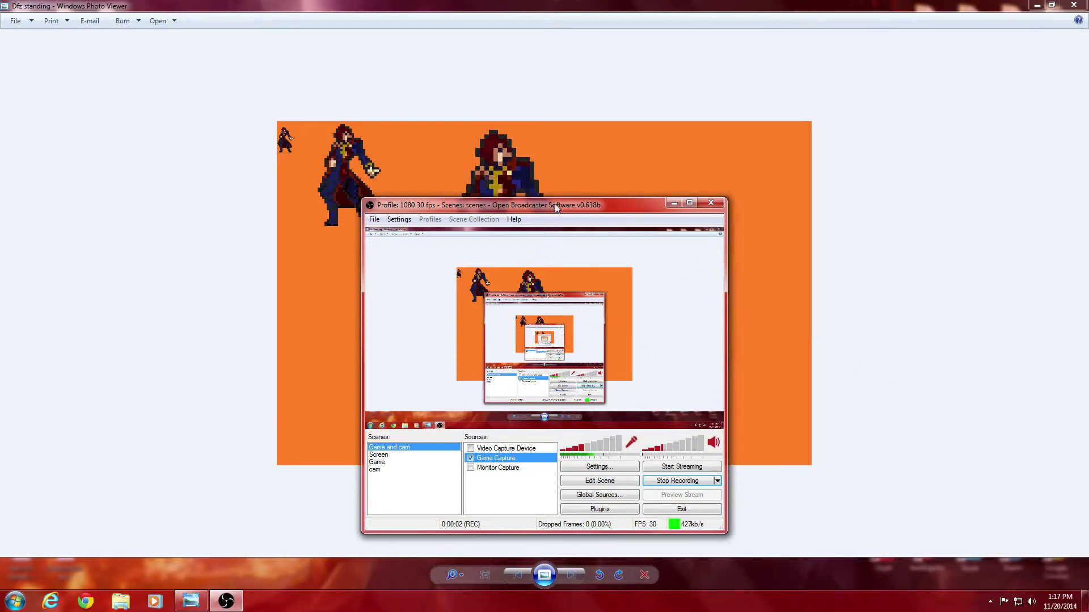
- Inspect the properties of the Game Capture source and close them without changes
{"action": "left_click_drag", "start_coordinate": [559, 207], "coordinate": [521, 138]}
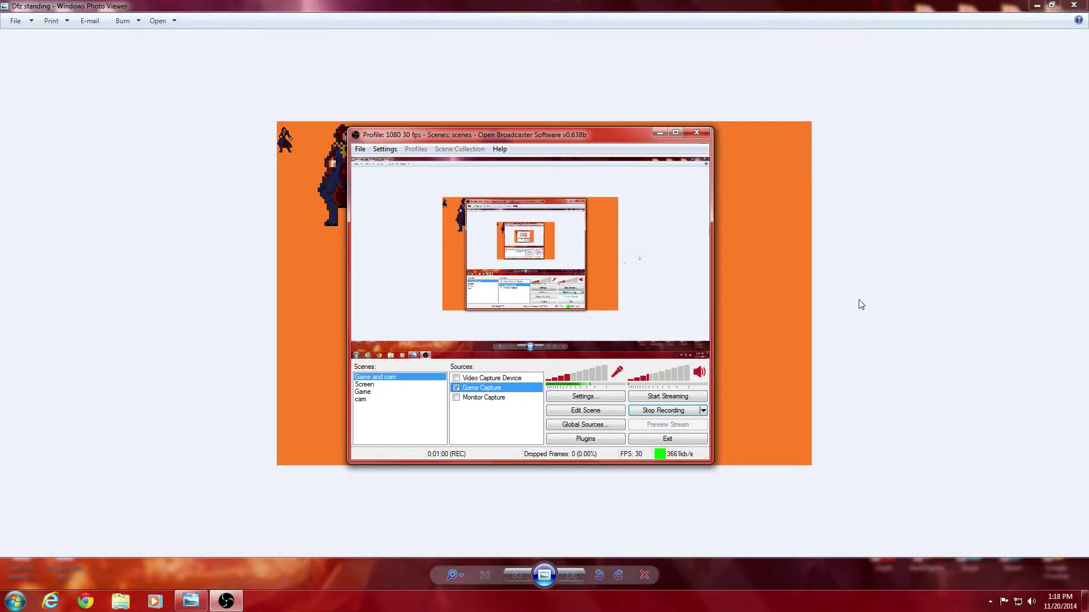
{"action": "right_click", "coordinate": [493, 391]}
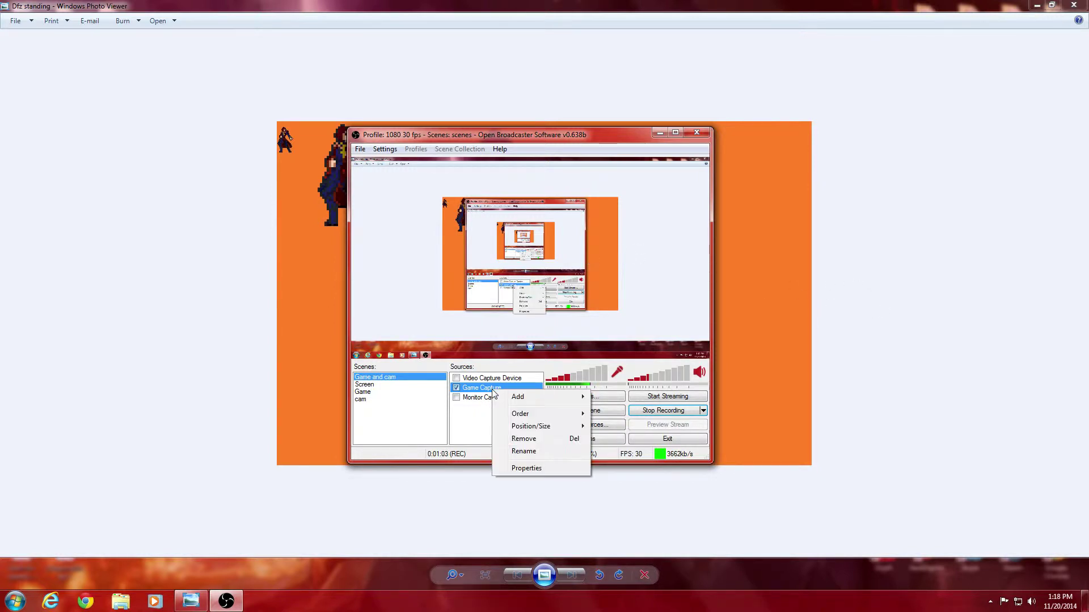
{"action": "left_click", "coordinate": [542, 468]}
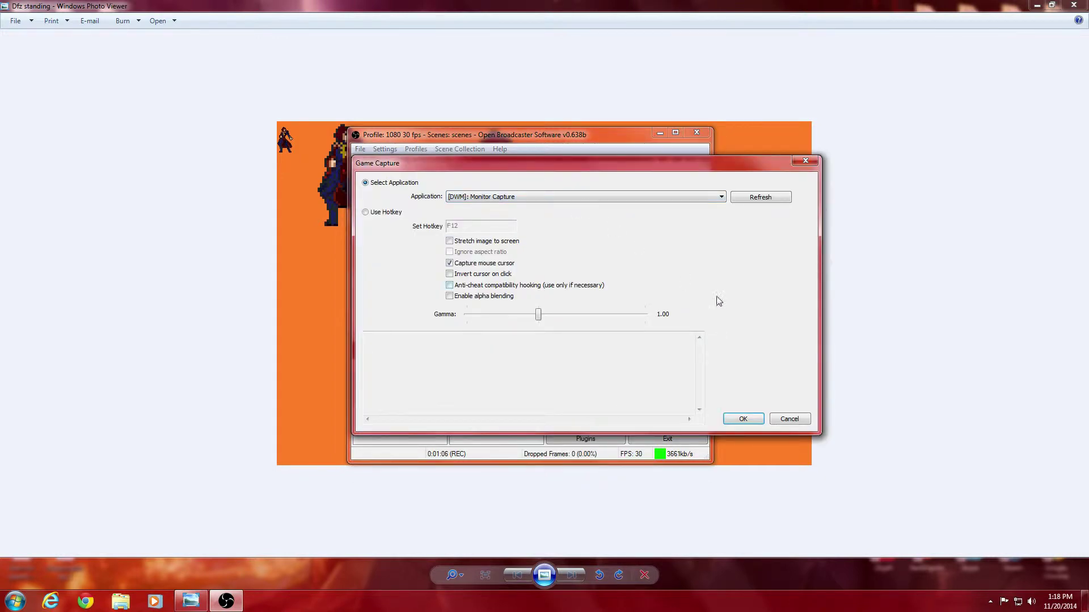
{"action": "left_click", "coordinate": [804, 423]}
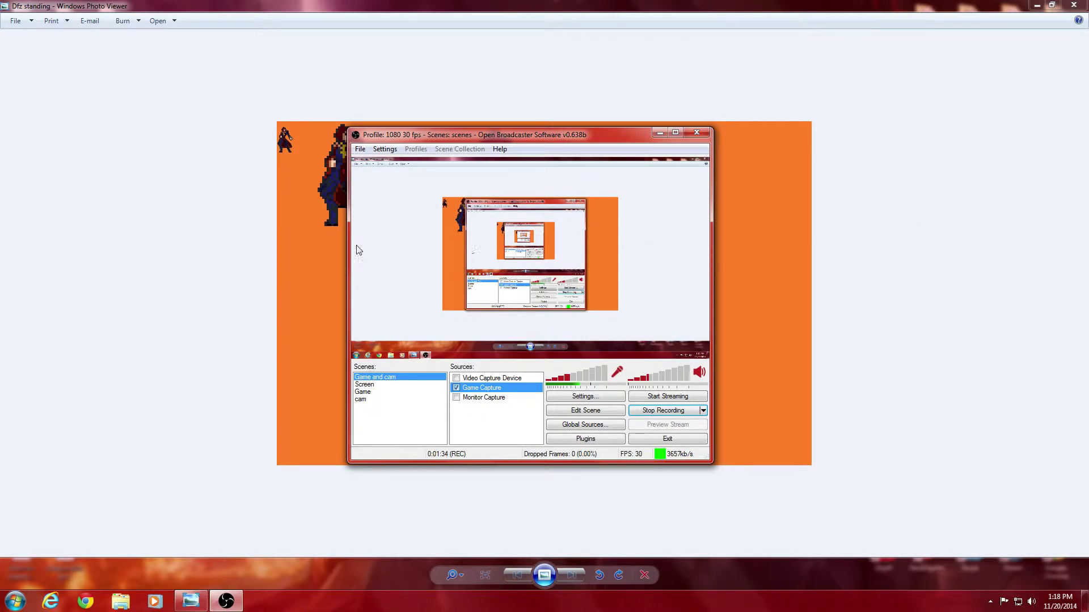
- Open the program settings and review the General and Encoding options, including the maximum bitrate
{"action": "left_click", "coordinate": [384, 149]}
{"action": "left_click", "coordinate": [400, 151]}
{"action": "left_click", "coordinate": [384, 148]}
{"action": "left_click", "coordinate": [406, 163]}
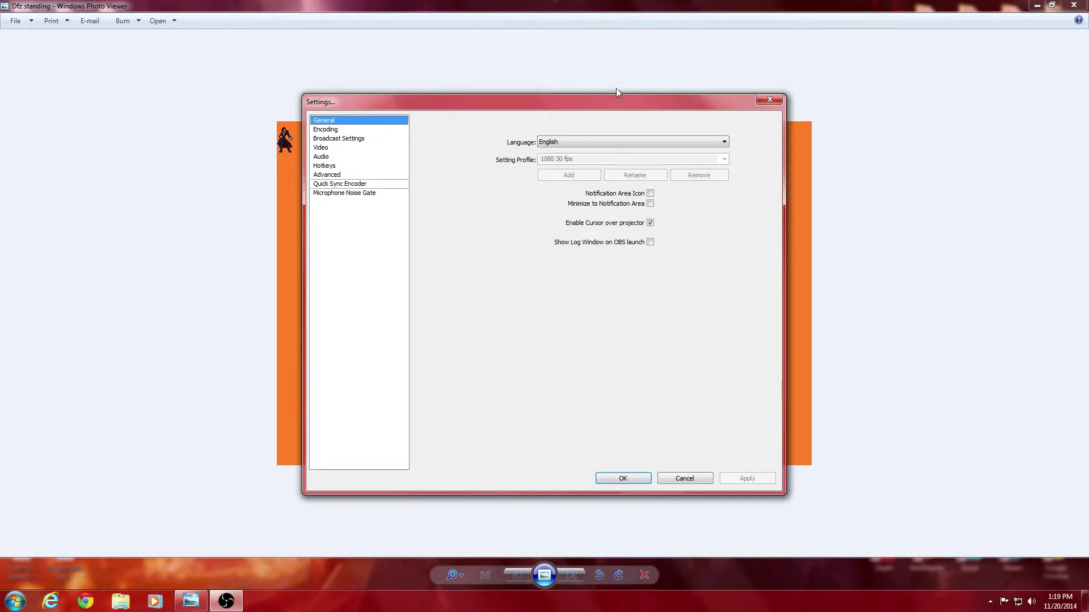
{"action": "left_click_drag", "start_coordinate": [630, 101], "coordinate": [570, 94]}
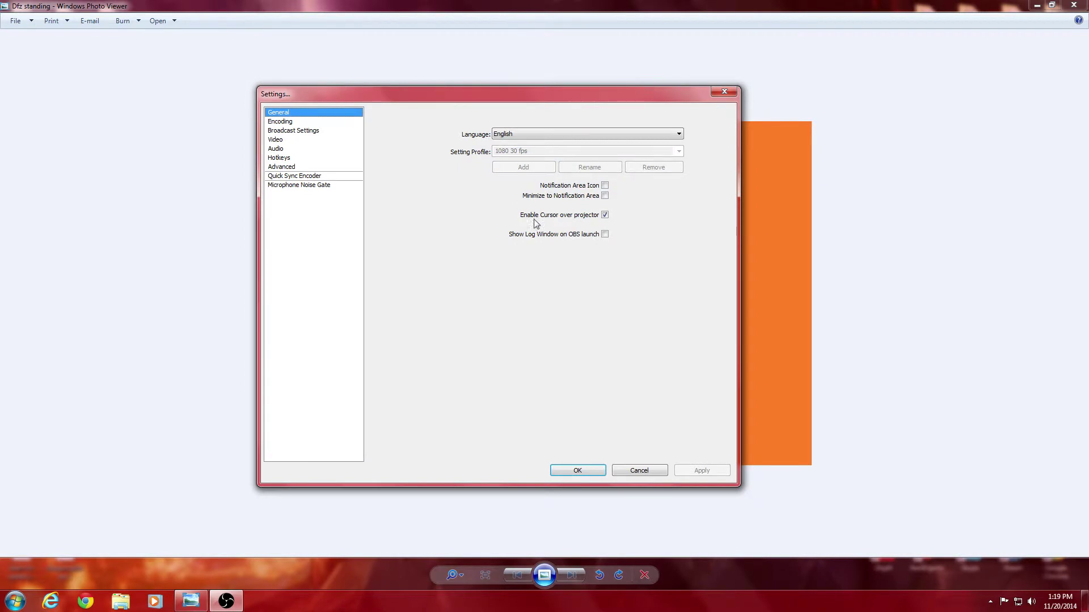
{"action": "left_click", "coordinate": [301, 122]}
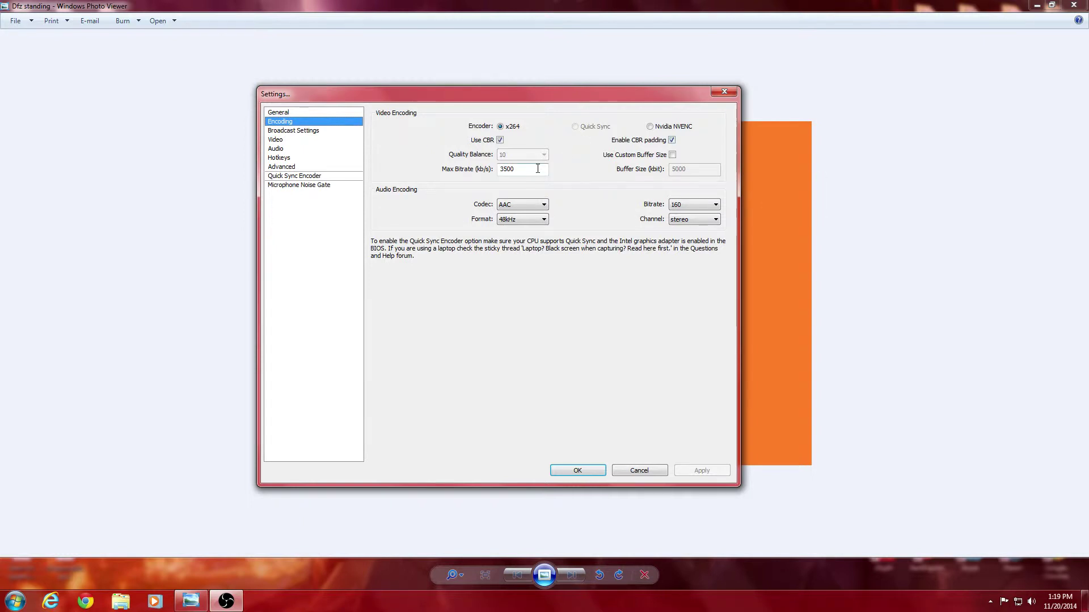
{"action": "mouse_move", "coordinate": [538, 169]}
- Review the Broadcast Settings for streaming service and file paths, rechecking the Encoding options in between
{"action": "left_click", "coordinate": [310, 135]}
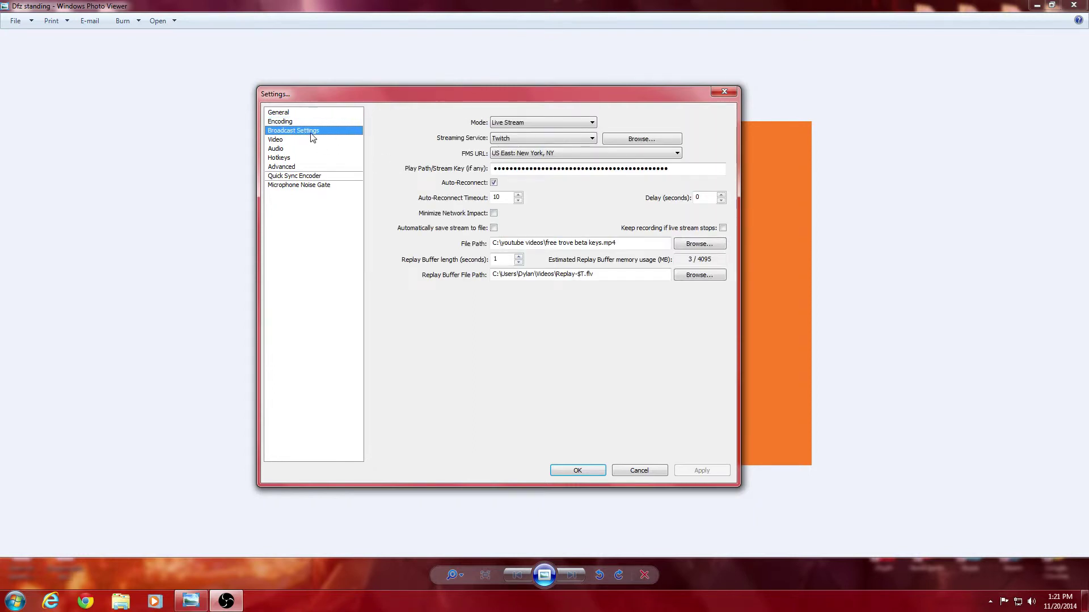
{"action": "left_click", "coordinate": [279, 122]}
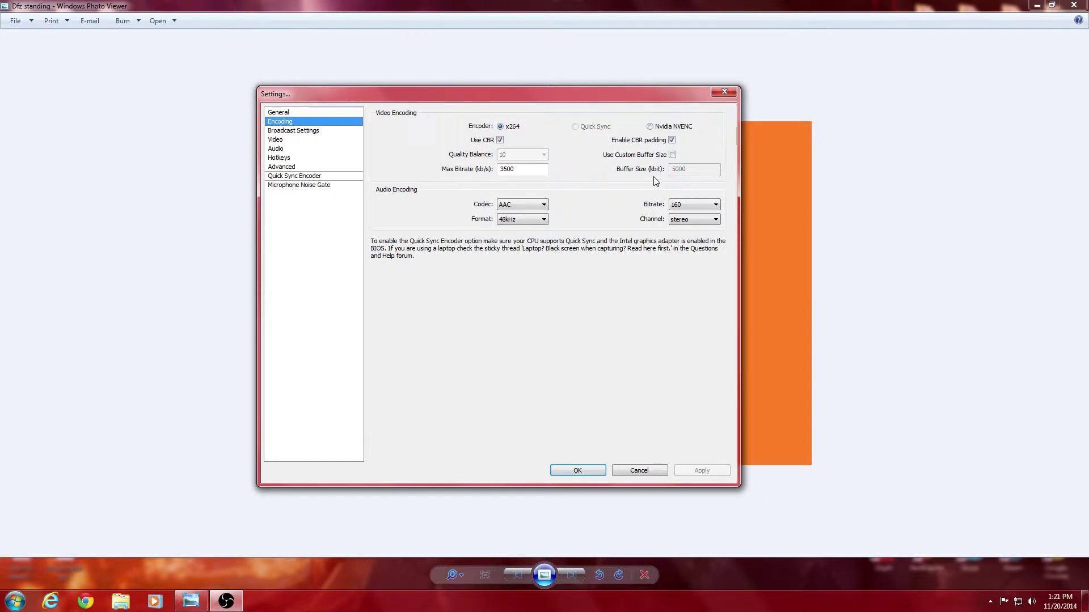
{"action": "left_click", "coordinate": [295, 132]}
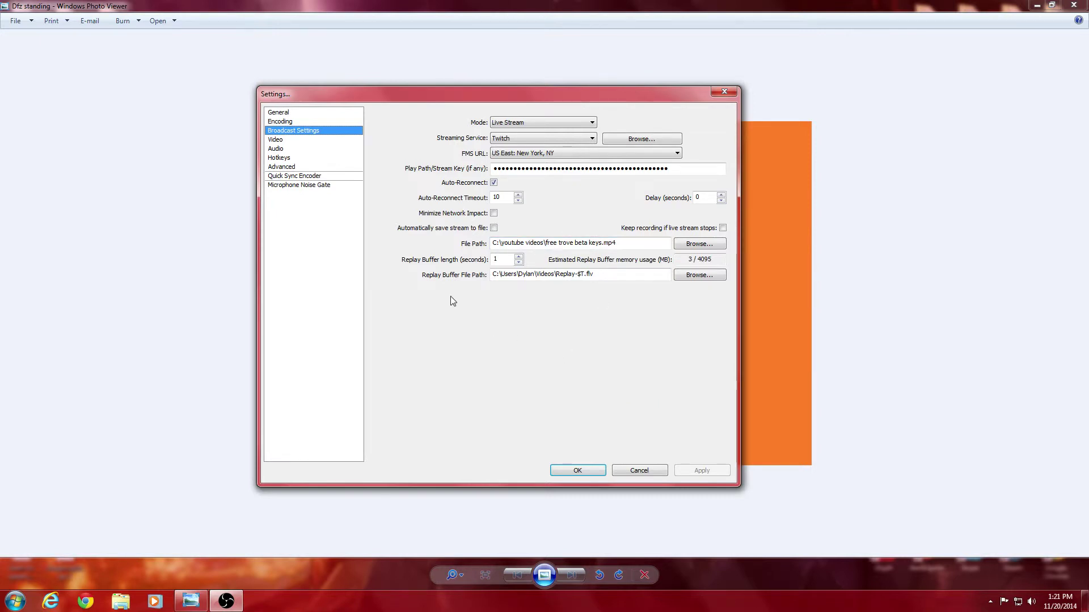
{"action": "mouse_move", "coordinate": [606, 277]}
- Examine the Video settings, including the resolution downscale choices, and switch Disable Aero on and off again
{"action": "left_click", "coordinate": [288, 140]}
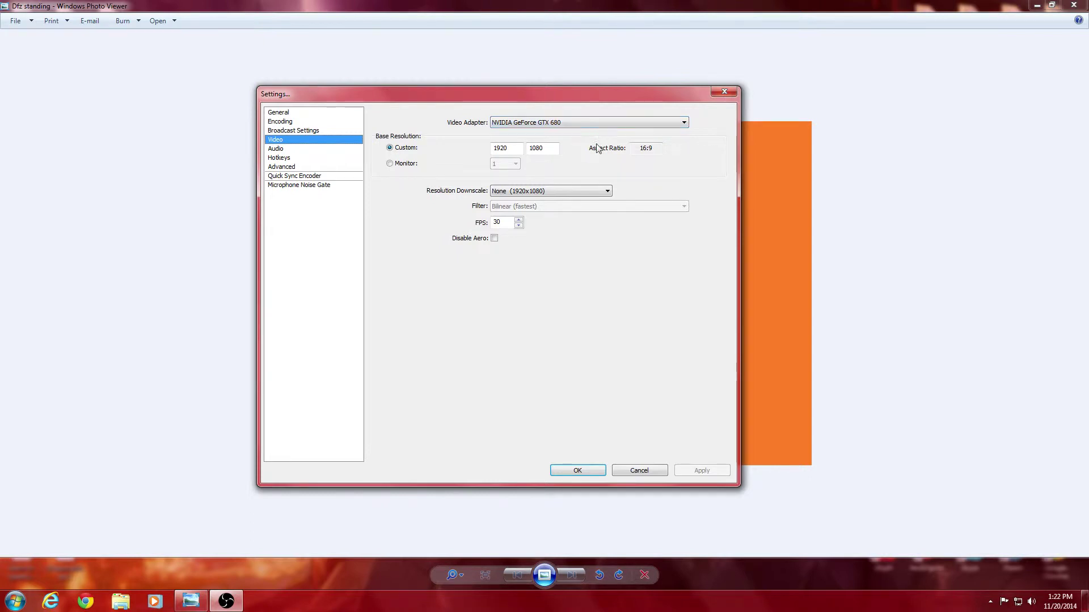
{"action": "left_click", "coordinate": [586, 191]}
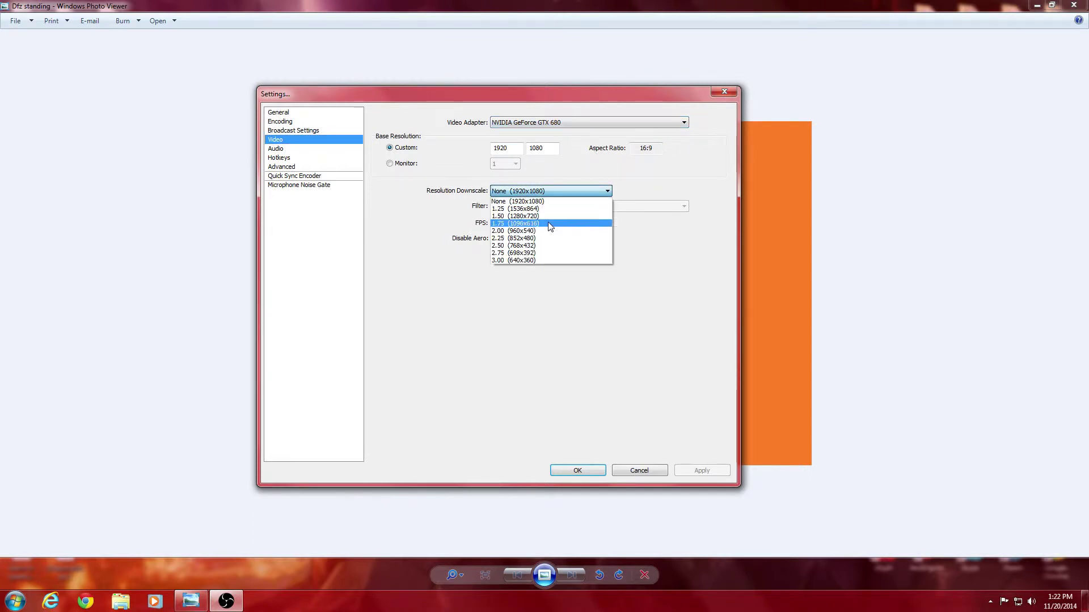
{"action": "left_click", "coordinate": [554, 192]}
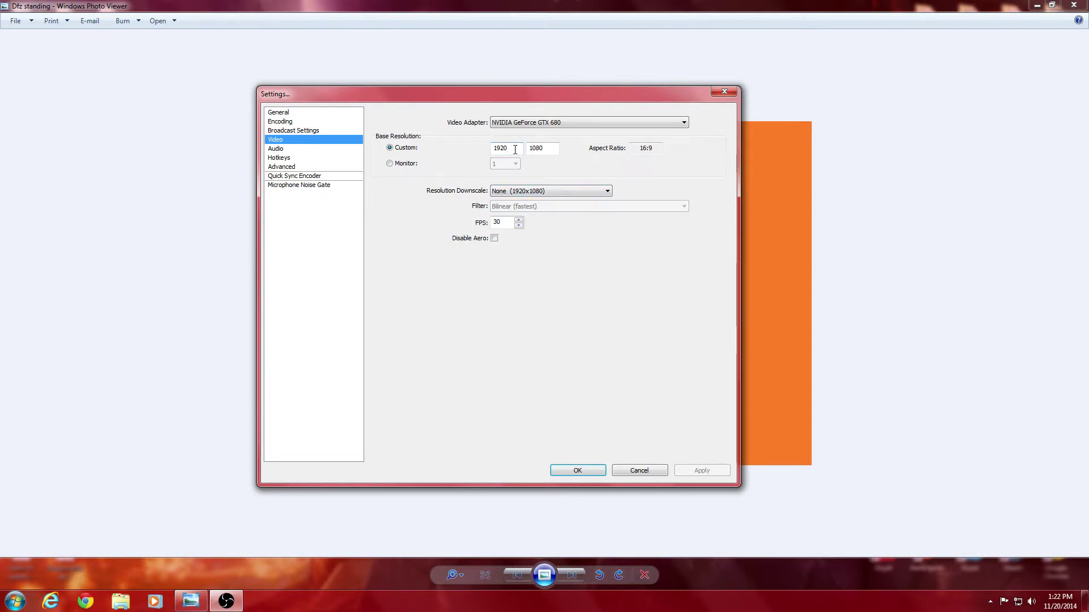
{"action": "left_click", "coordinate": [558, 193]}
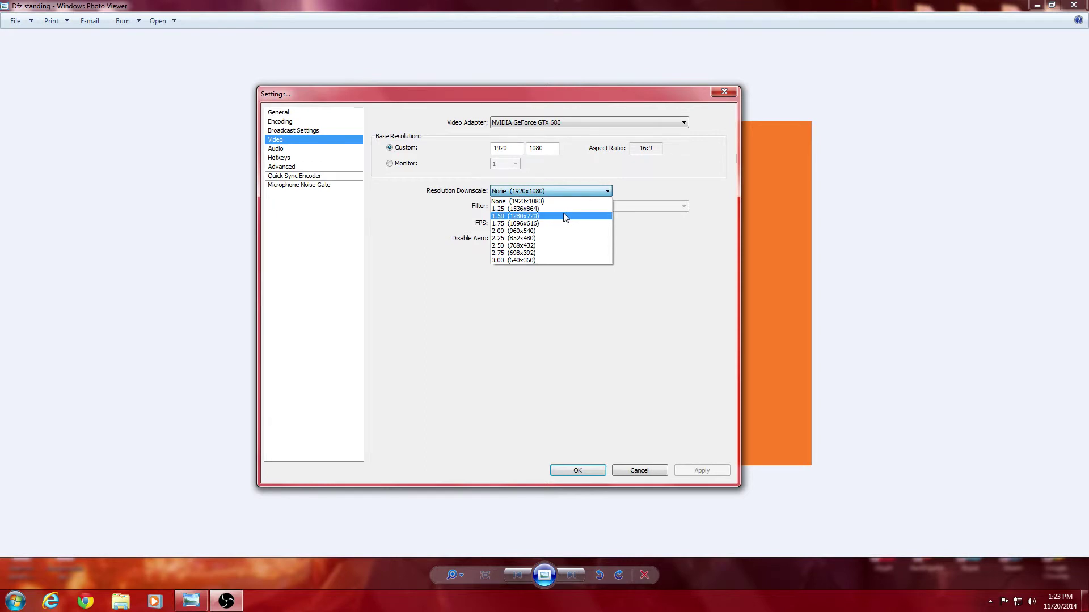
{"action": "left_click", "coordinate": [563, 192]}
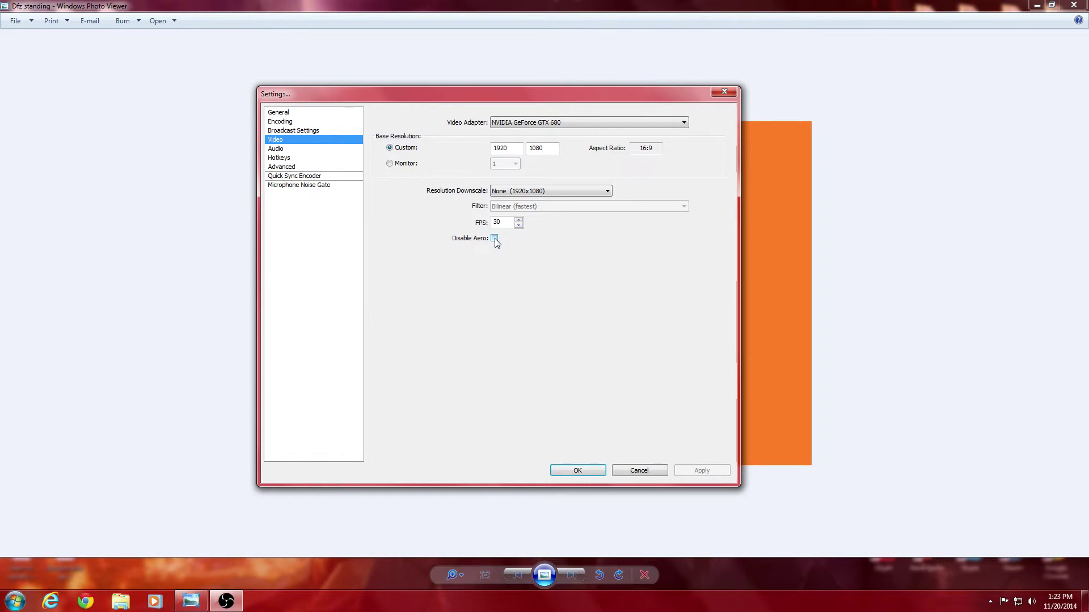
{"action": "left_click", "coordinate": [495, 238]}
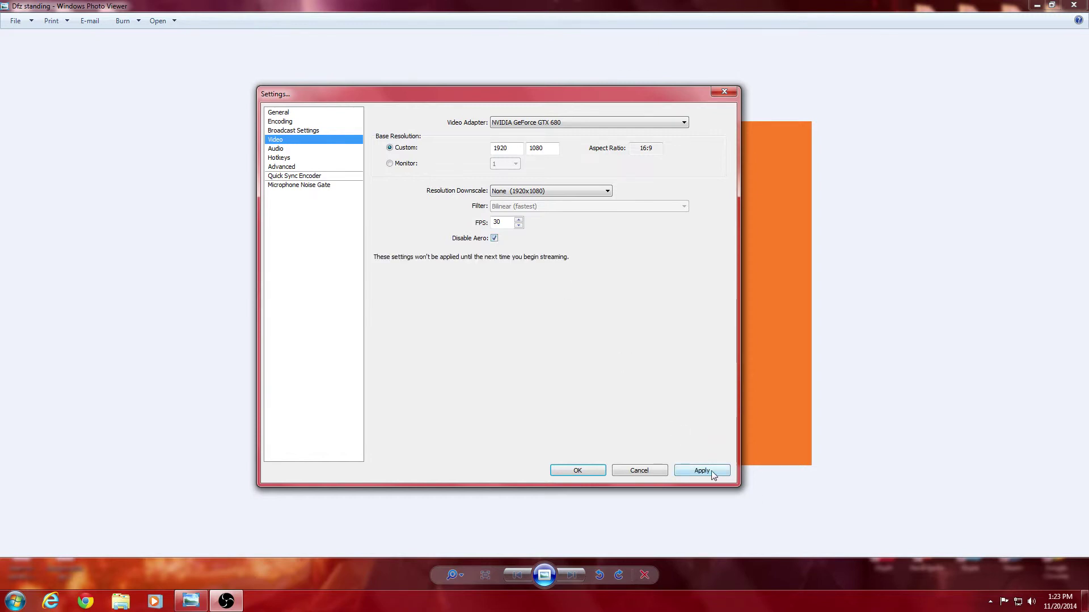
{"action": "left_click", "coordinate": [494, 238]}
- Review the Audio settings, checking the available desktop audio and microphone devices
{"action": "left_click", "coordinate": [292, 149]}
{"action": "left_click", "coordinate": [564, 340]}
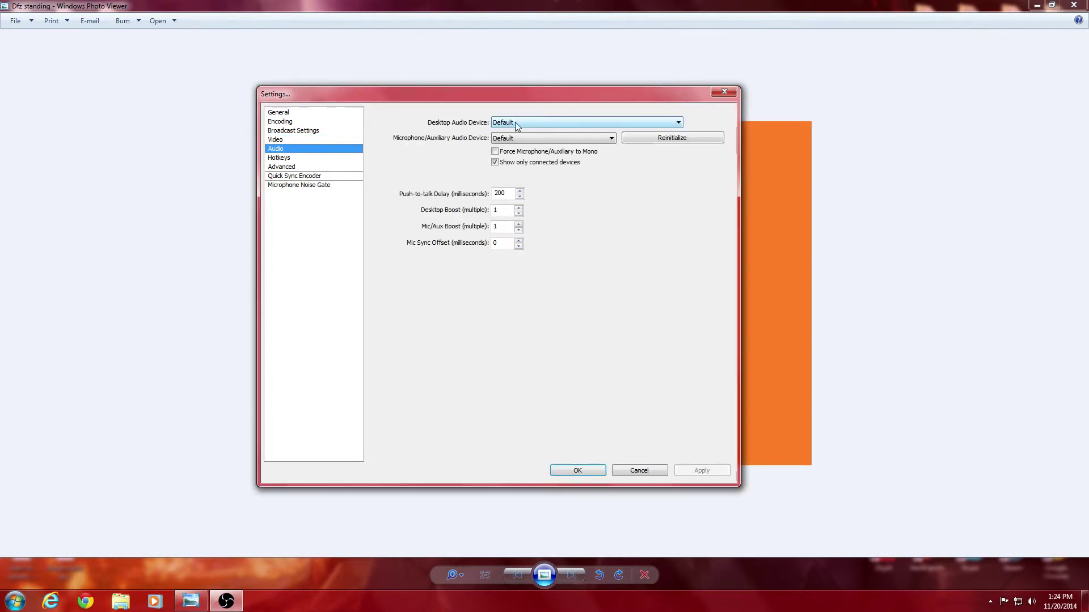
{"action": "left_click", "coordinate": [515, 122]}
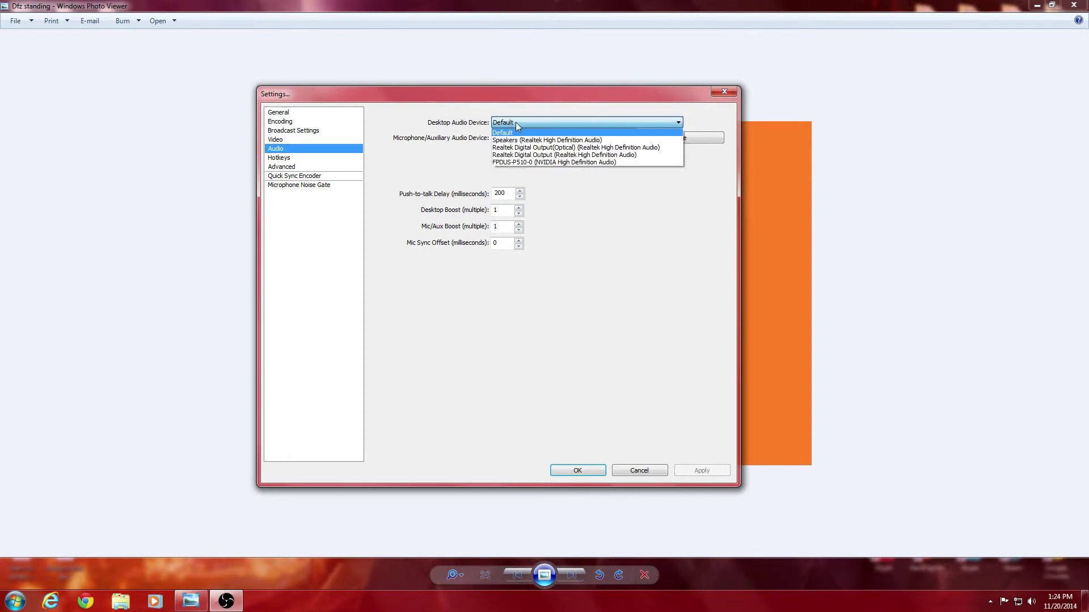
{"action": "left_click", "coordinate": [515, 123]}
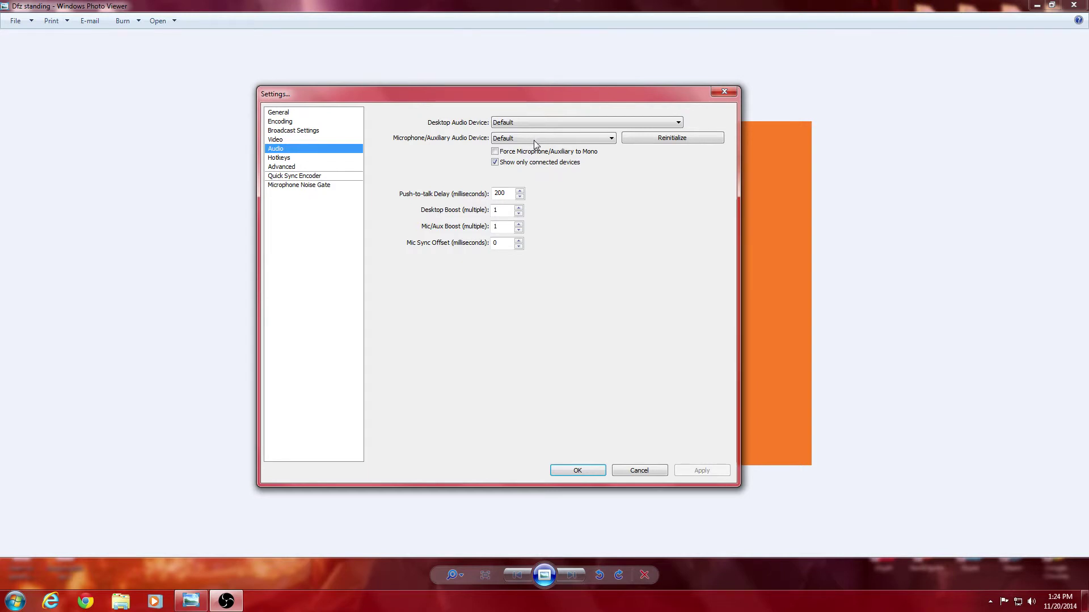
{"action": "left_click", "coordinate": [534, 141]}
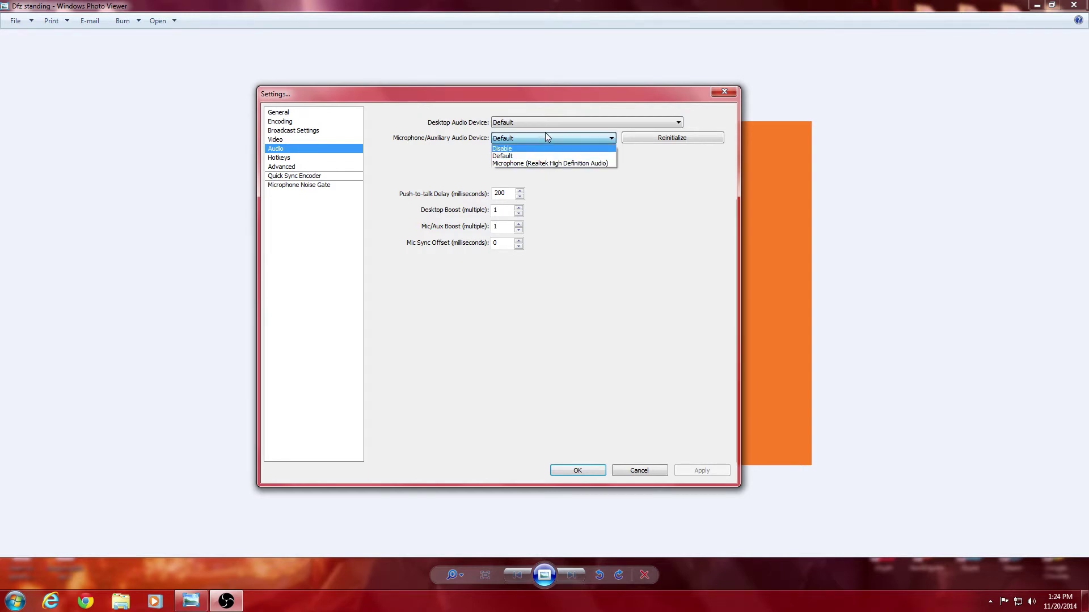
{"action": "left_click", "coordinate": [546, 137]}
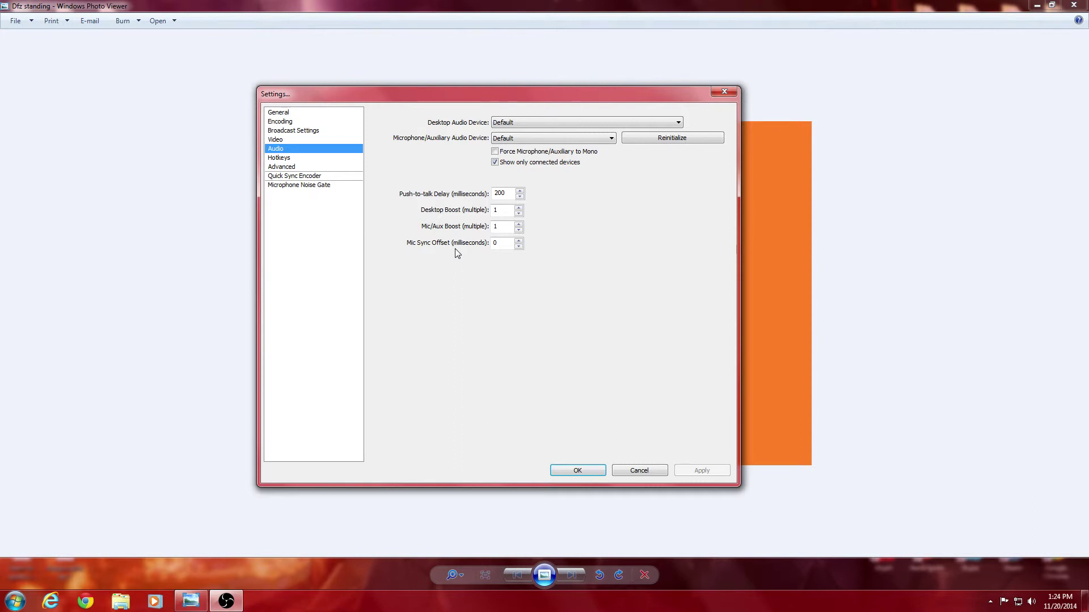
- Look through the Hotkeys, Advanced, Quick Sync Encoder and Microphone Noise Gate settings, and leave the settings without saving
{"action": "left_click", "coordinate": [294, 158]}
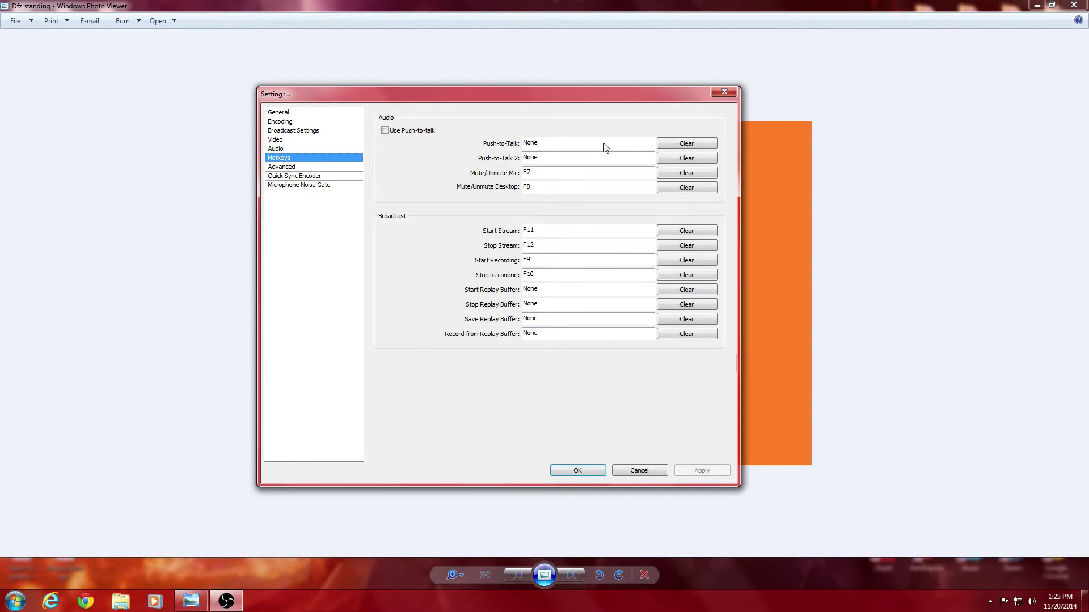
{"action": "left_click", "coordinate": [294, 168]}
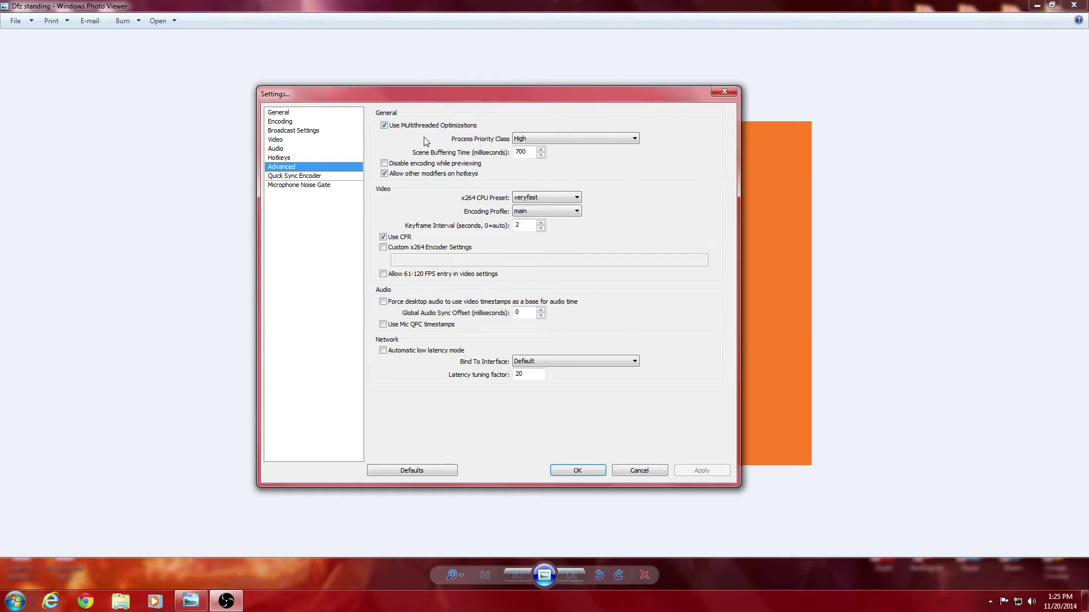
{"action": "left_click", "coordinate": [530, 141]}
{"action": "left_click", "coordinate": [537, 138]}
{"action": "left_click", "coordinate": [321, 178]}
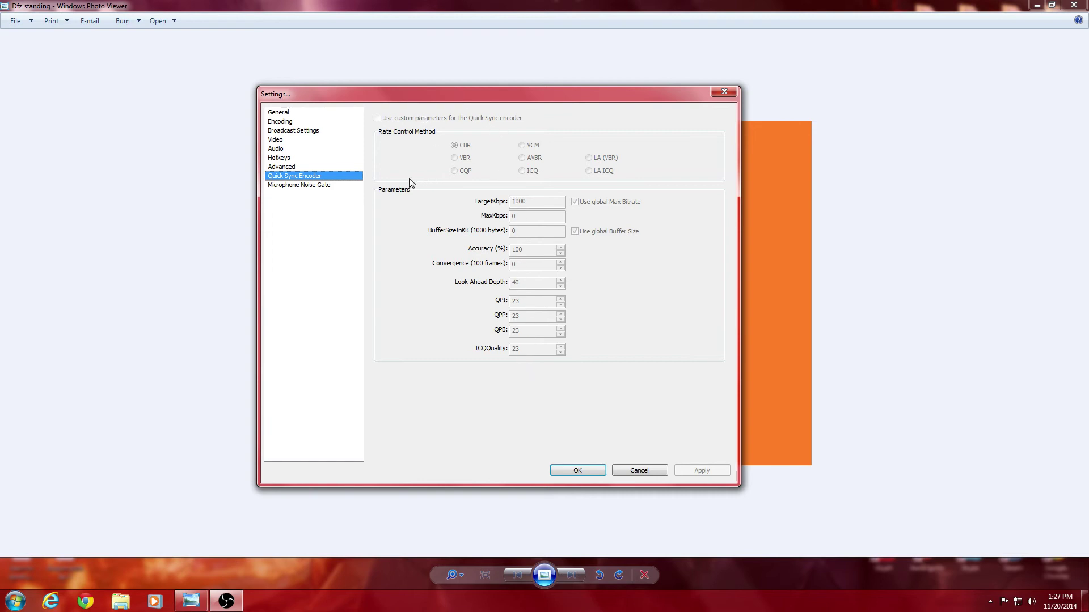
{"action": "left_click", "coordinate": [319, 191]}
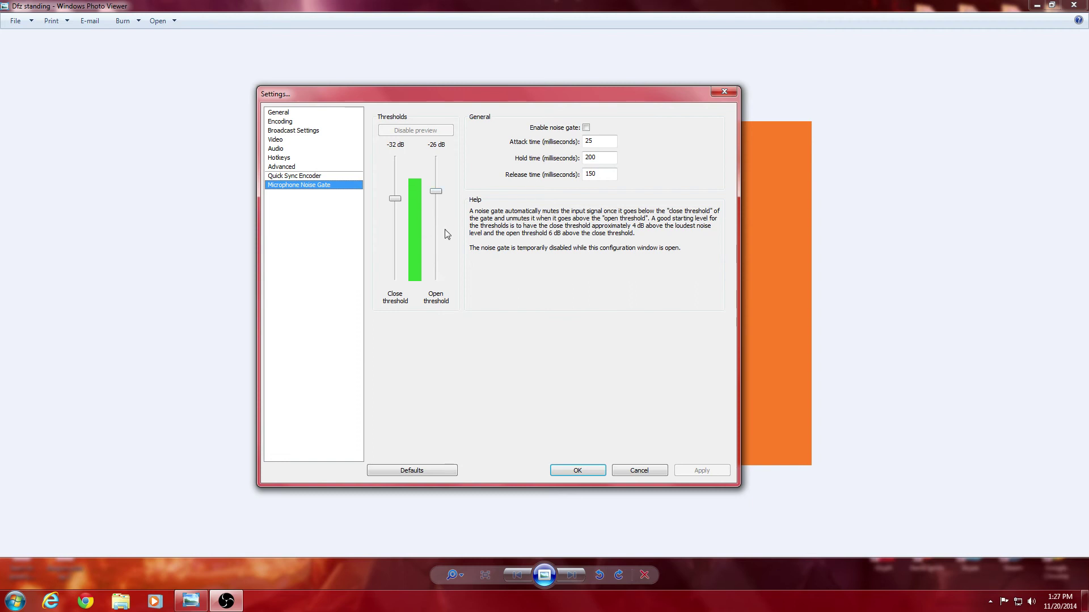
{"action": "left_click", "coordinate": [299, 150]}
{"action": "left_click", "coordinate": [652, 470]}
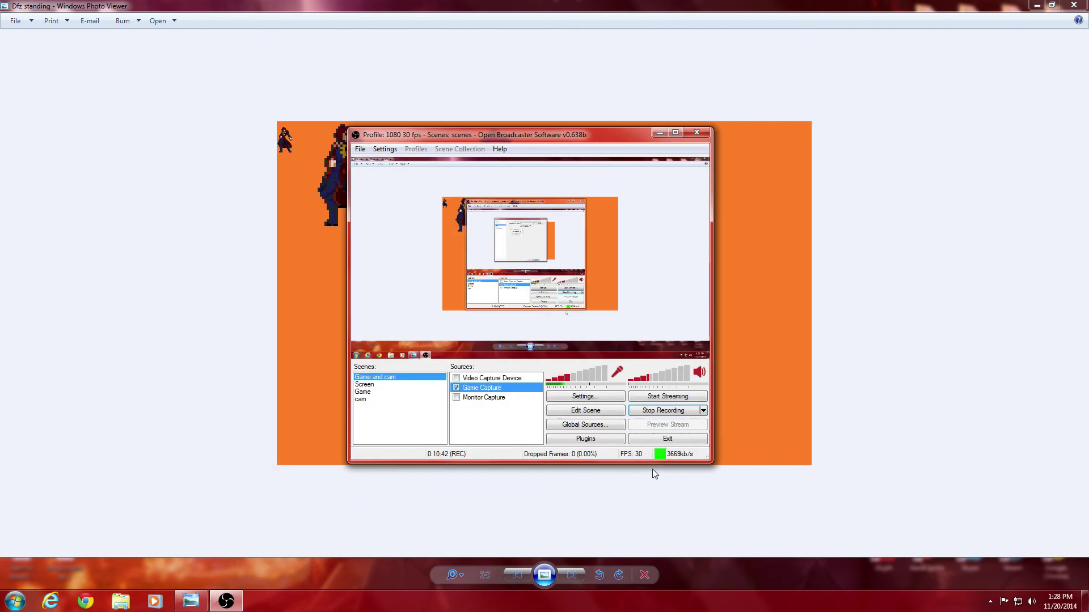
- Reopen the settings to check the General options and setting profile, and close them
{"action": "left_click", "coordinate": [379, 150]}
{"action": "left_click", "coordinate": [400, 165]}
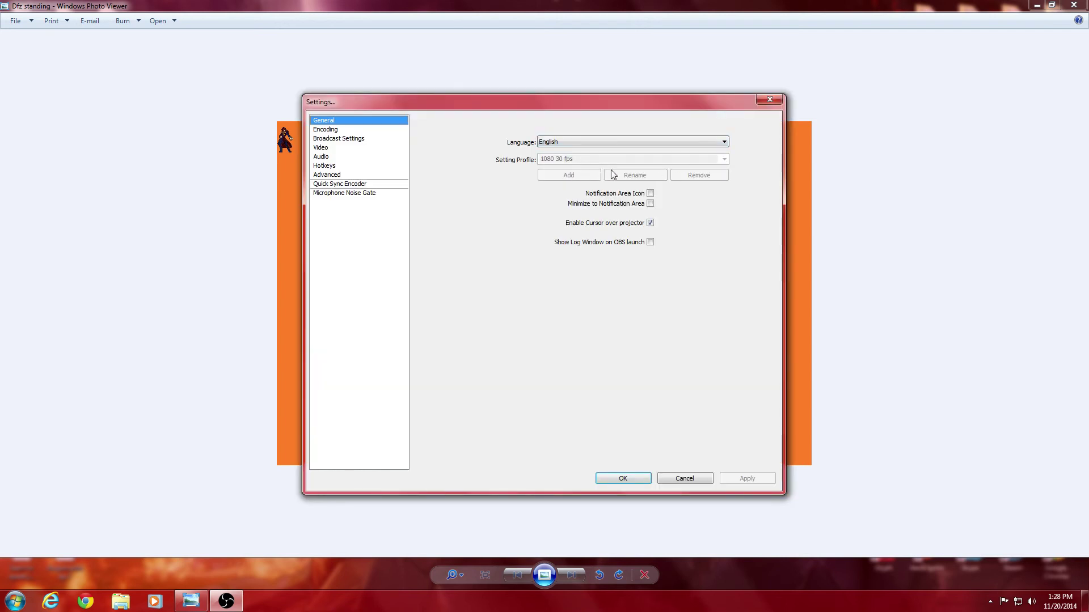
{"action": "left_click", "coordinate": [622, 479]}
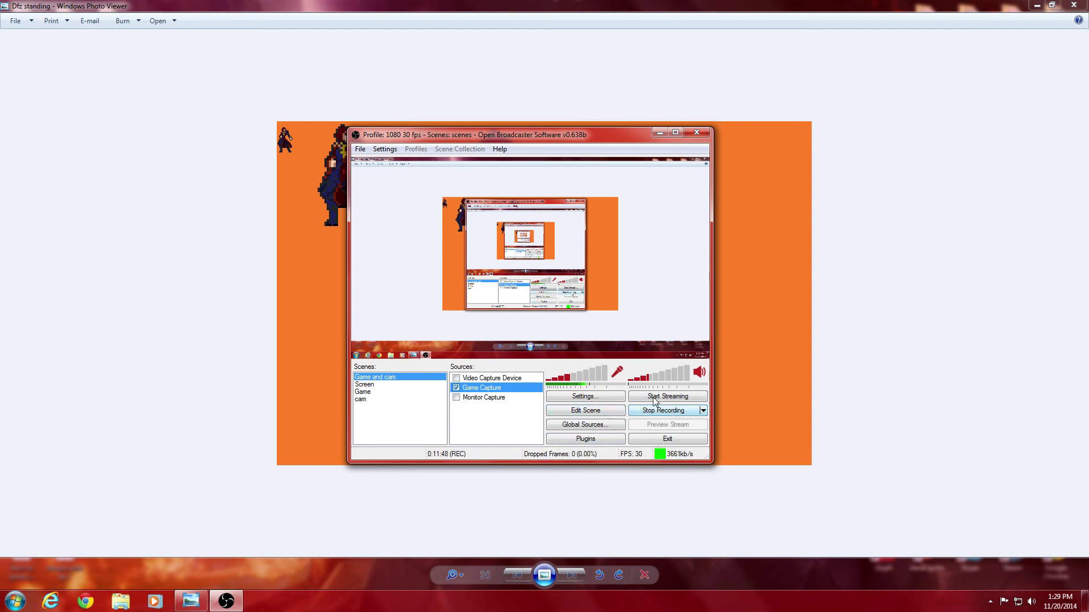
- Minimize the Open Broadcaster Software window and restore it
{"action": "left_click", "coordinate": [659, 134]}
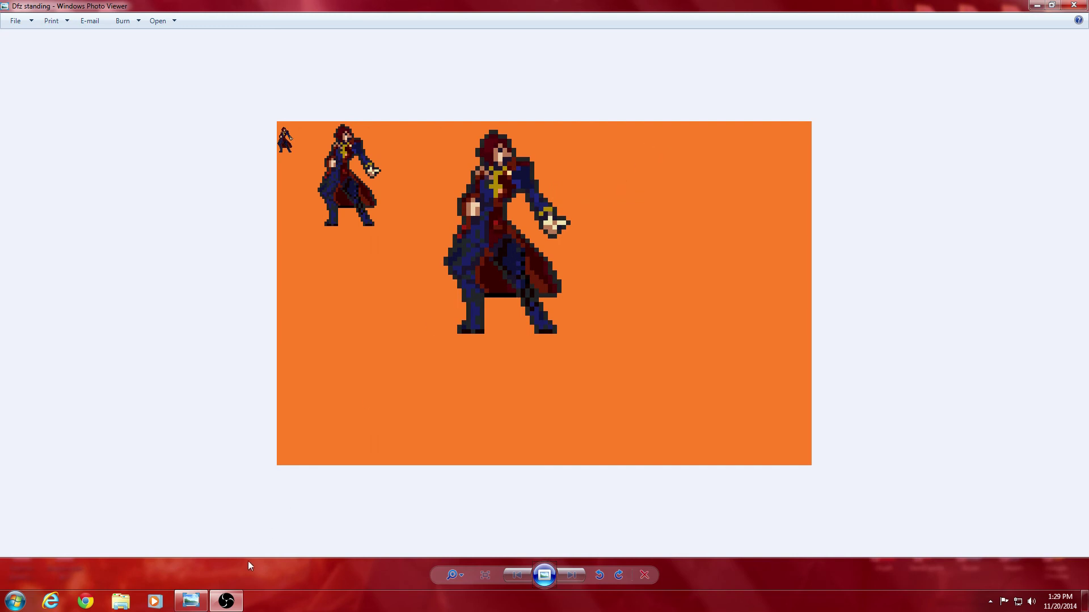
{"action": "mouse_move", "coordinate": [229, 600]}
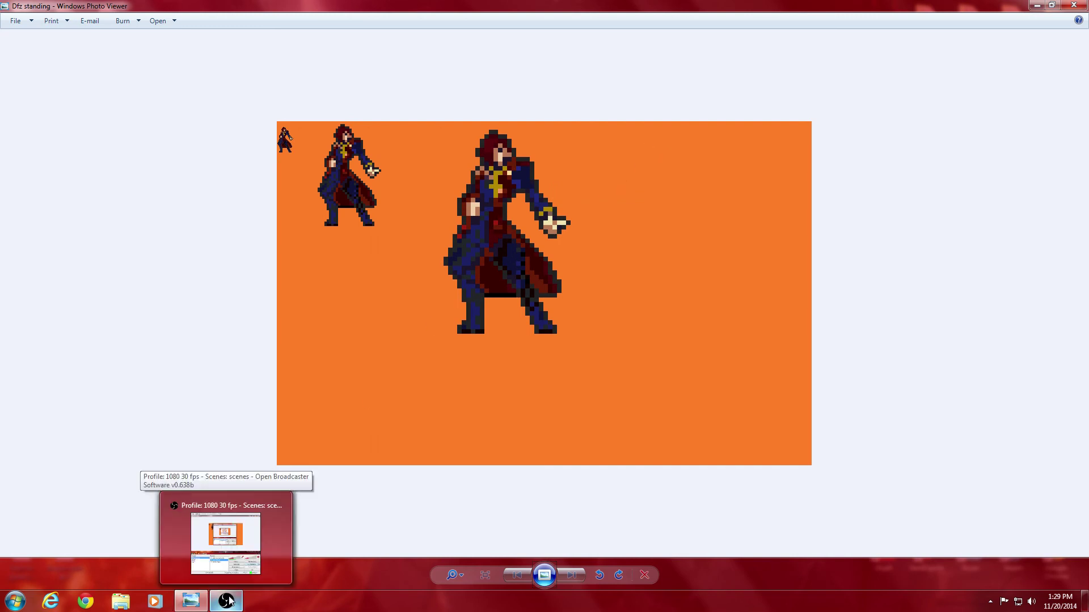
{"action": "left_click", "coordinate": [227, 600]}
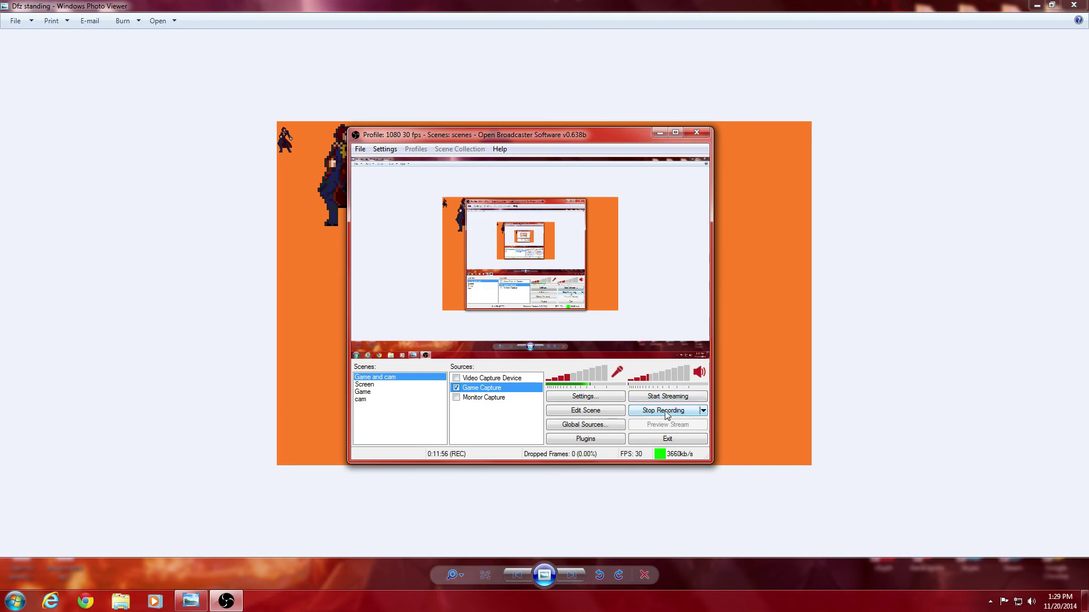